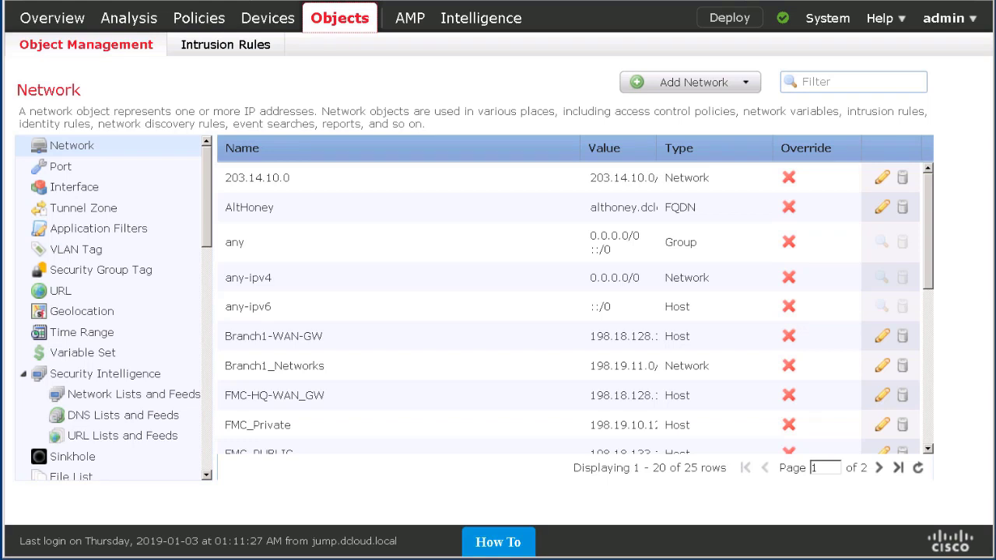
click(876, 218)
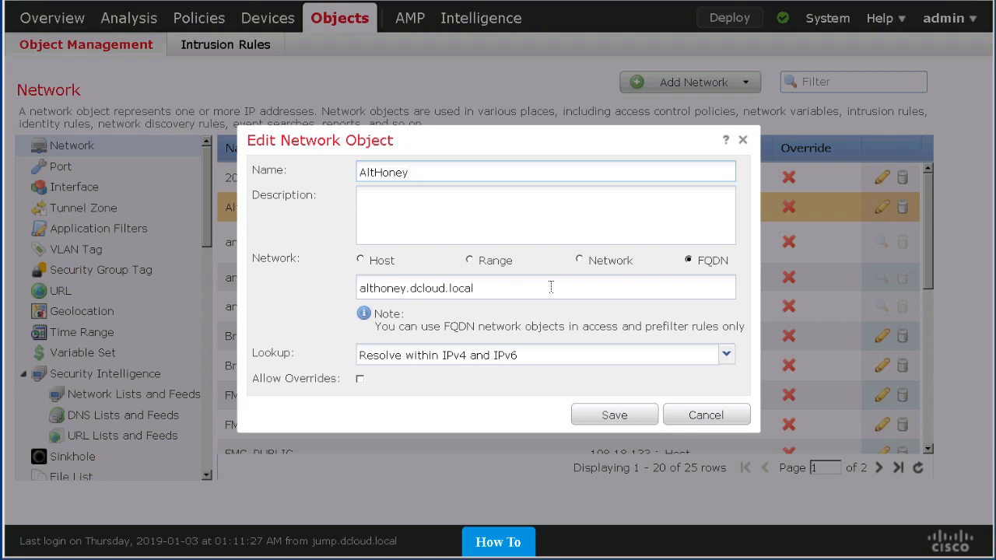
click(580, 358)
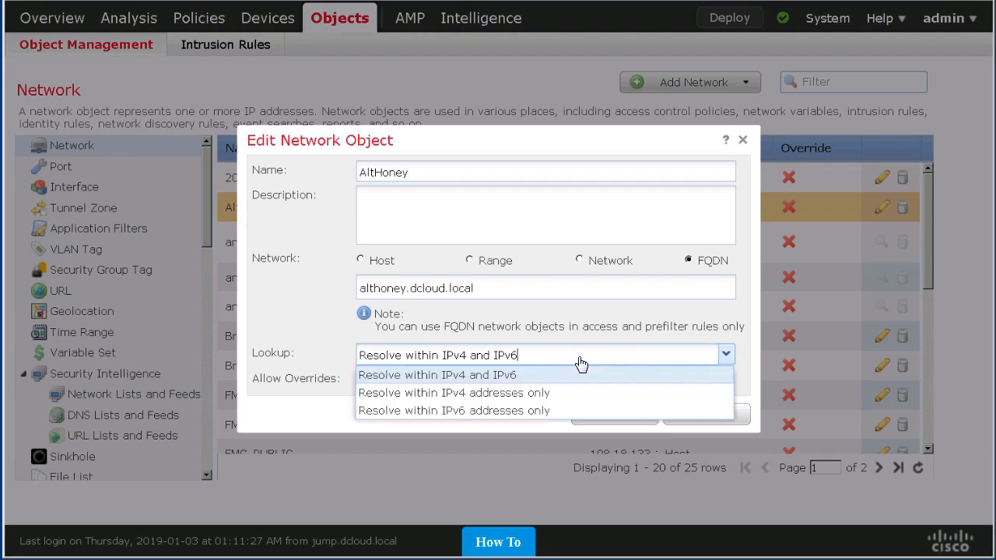
click(580, 360)
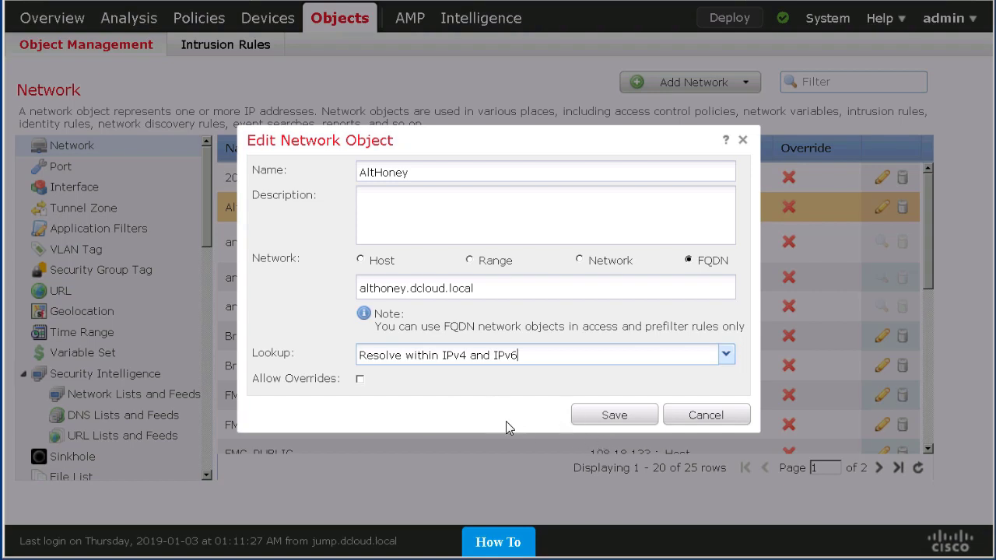
click(705, 420)
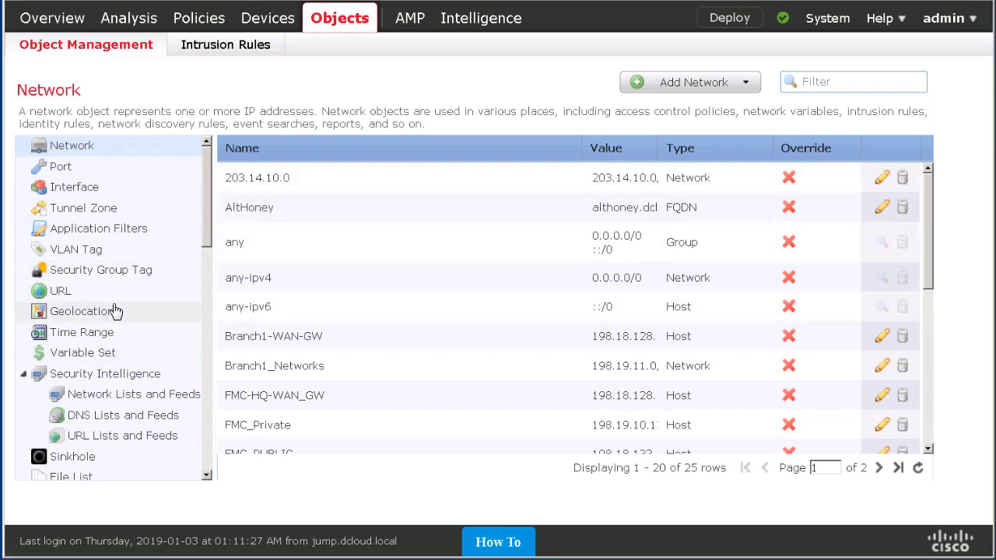
Step: View the dCloudDNS server group: server 198.19.10.100, timeout 2, 2 retries
scroll(118, 283, down, 3)
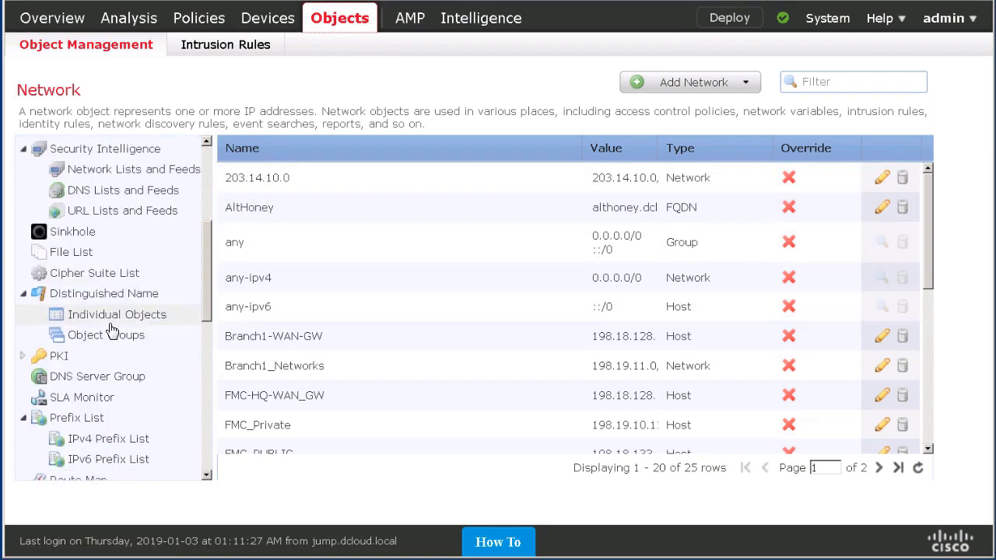
click(103, 380)
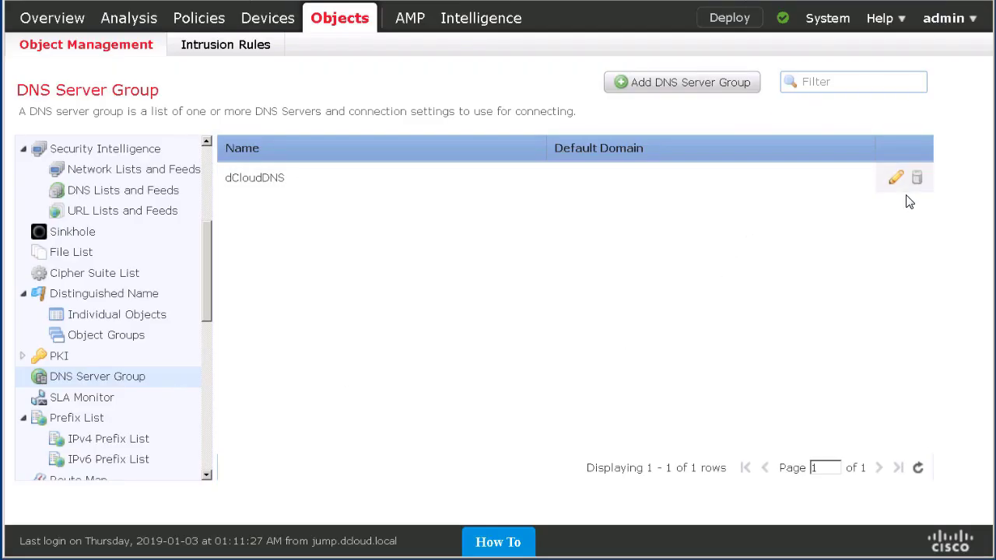
click(896, 178)
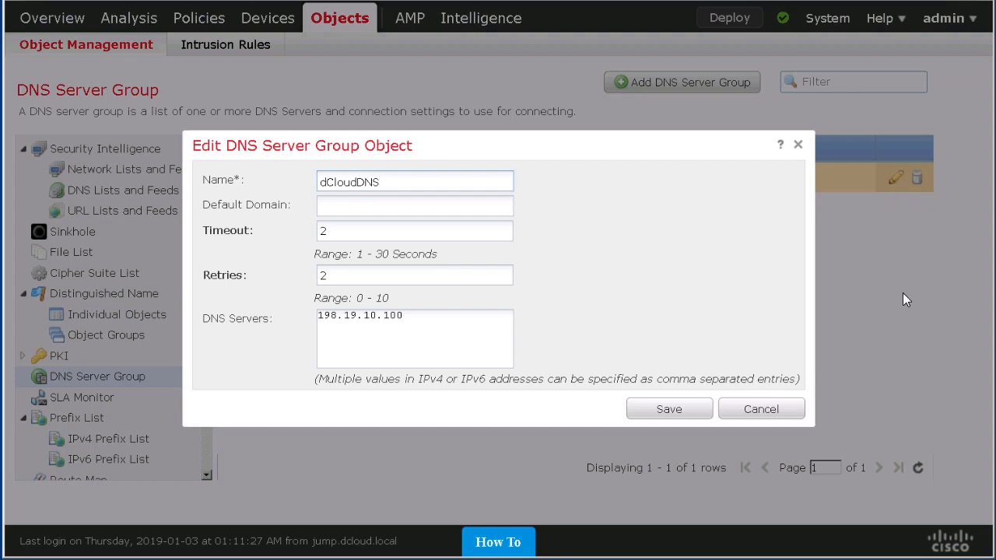
Step: Review NGFW1 platform DNS settings showing resolution enabled via dCloudDNS on InZone
click(774, 414)
mouse_move(267, 21)
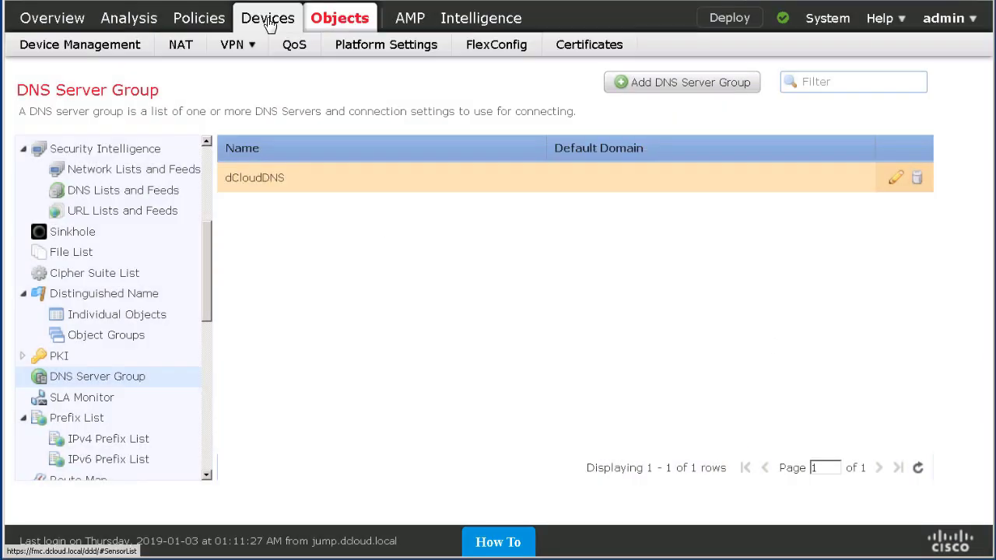
click(359, 54)
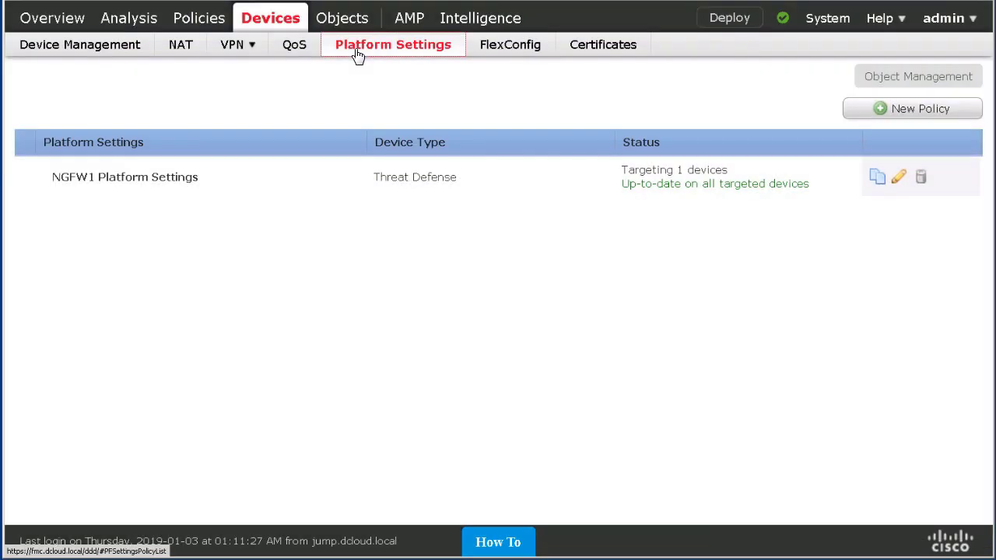
click(900, 179)
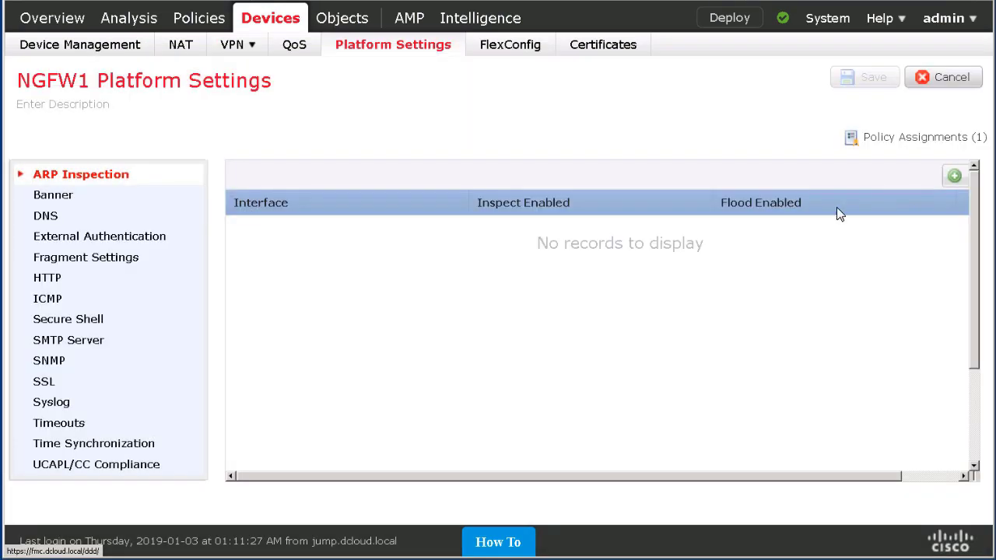
click(48, 217)
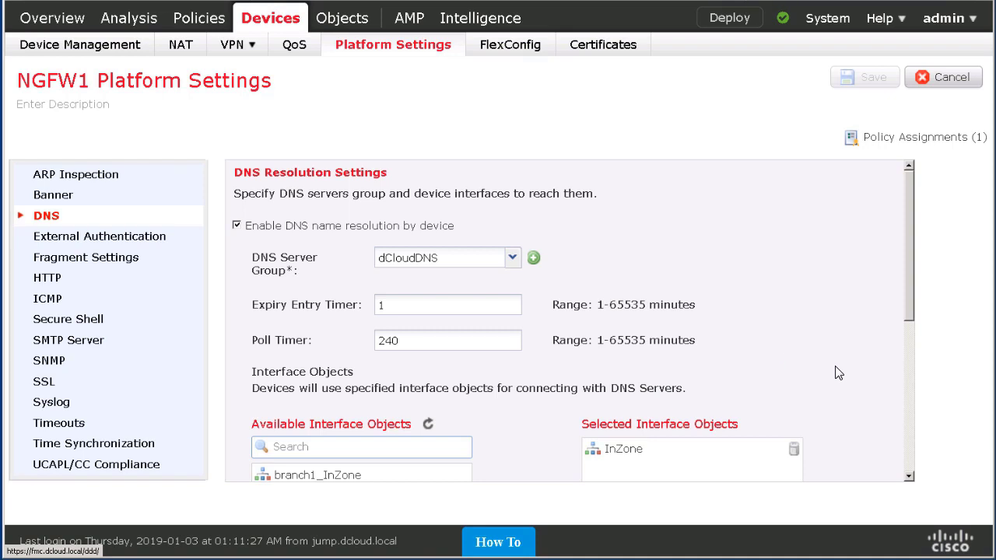
scroll(848, 380, down, 1)
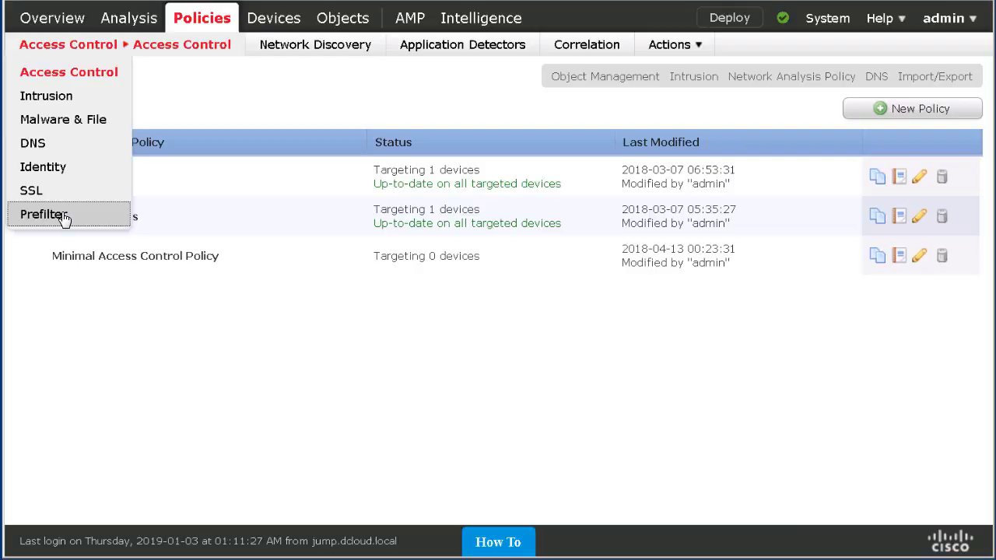
Step: Inspect the ngfw Prefilter rule Block Althoney blocking InZone-to-OutZone traffic to AltHoney
click(64, 218)
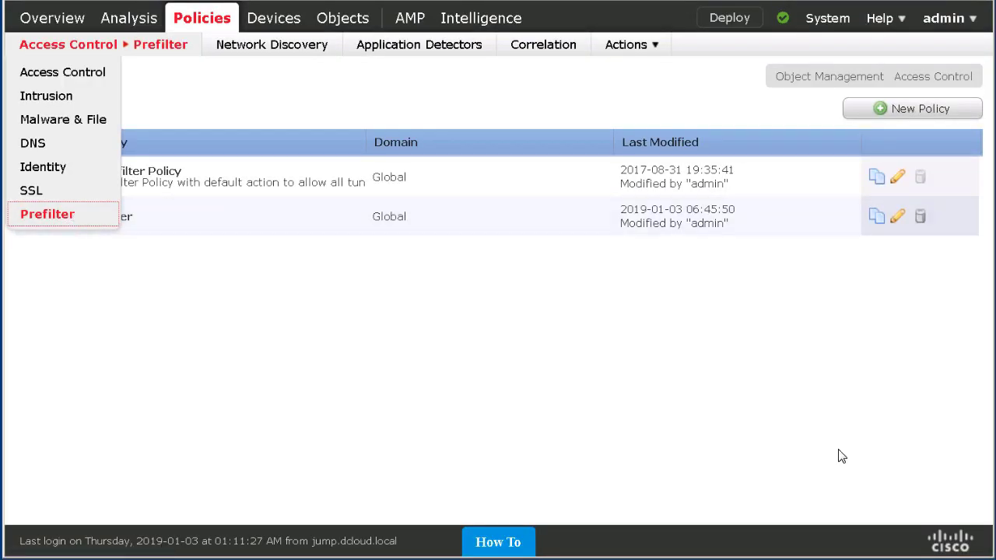
click(897, 219)
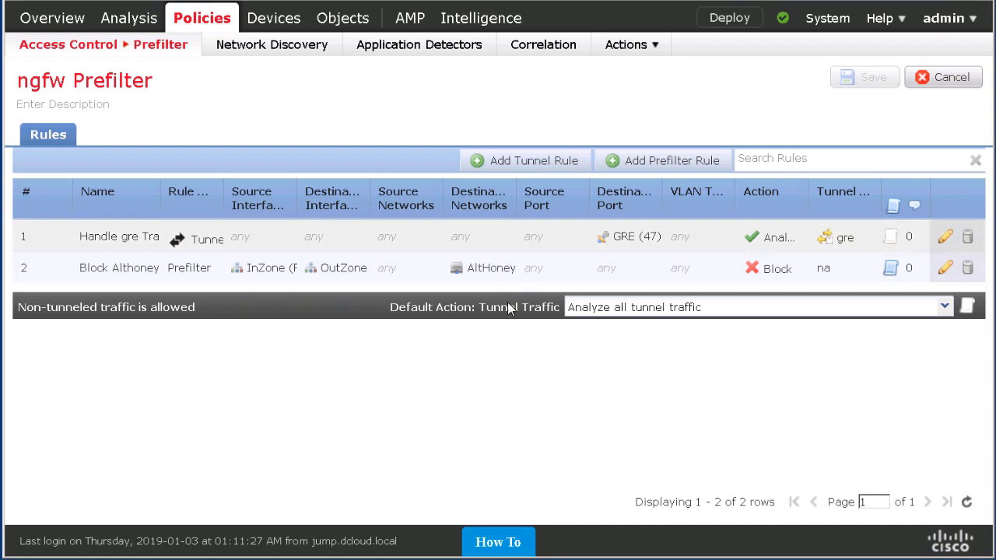
mouse_move(490, 282)
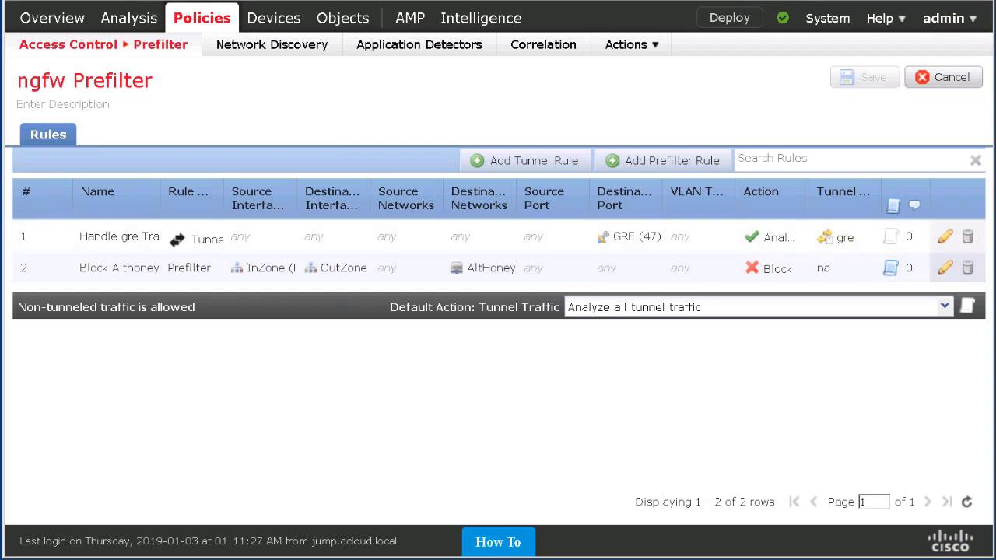
Step: On NGFW1, run 'show running-config dns' and highlight the dCloudDNS and name-server 198.19.10.100 lines
key(alt+Tab)
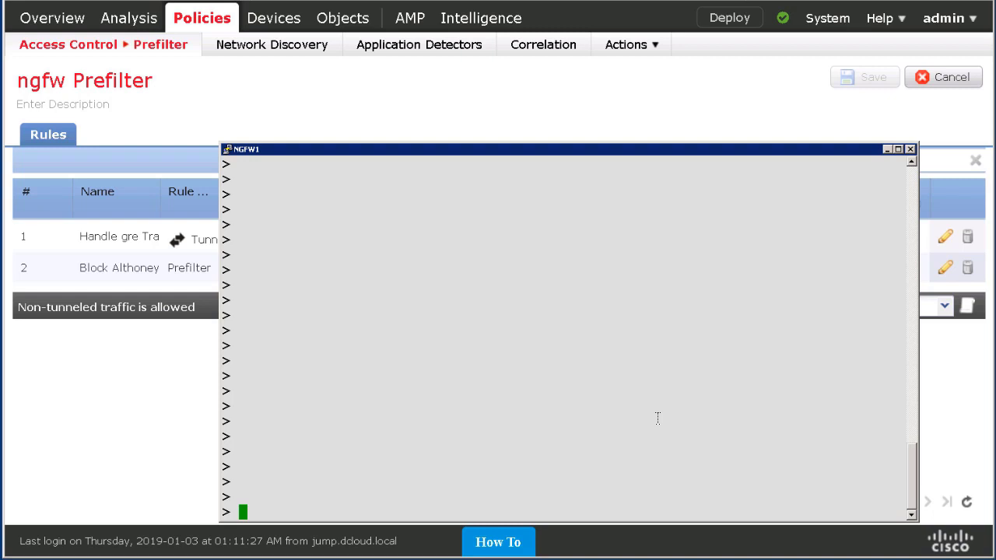
text(show ru)
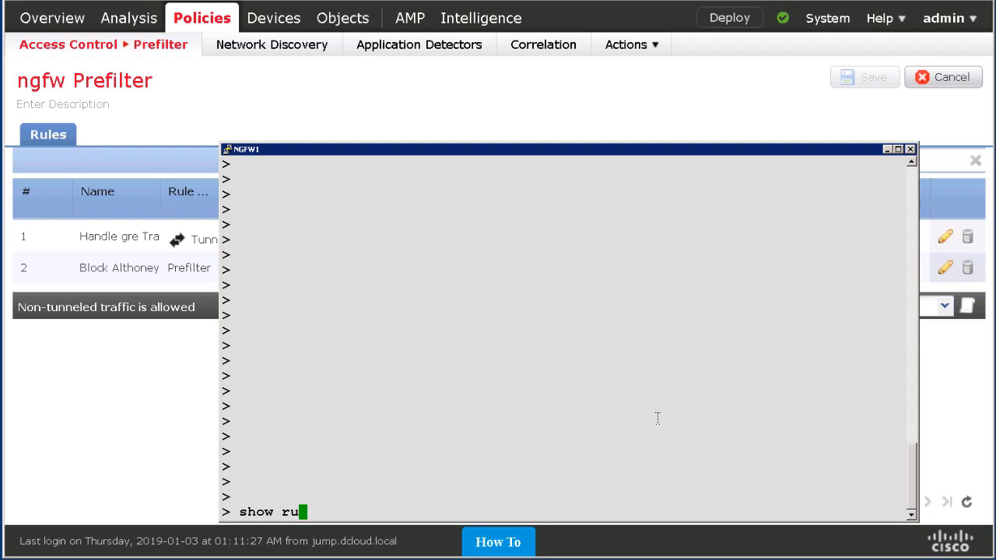
text(nning-config dns)
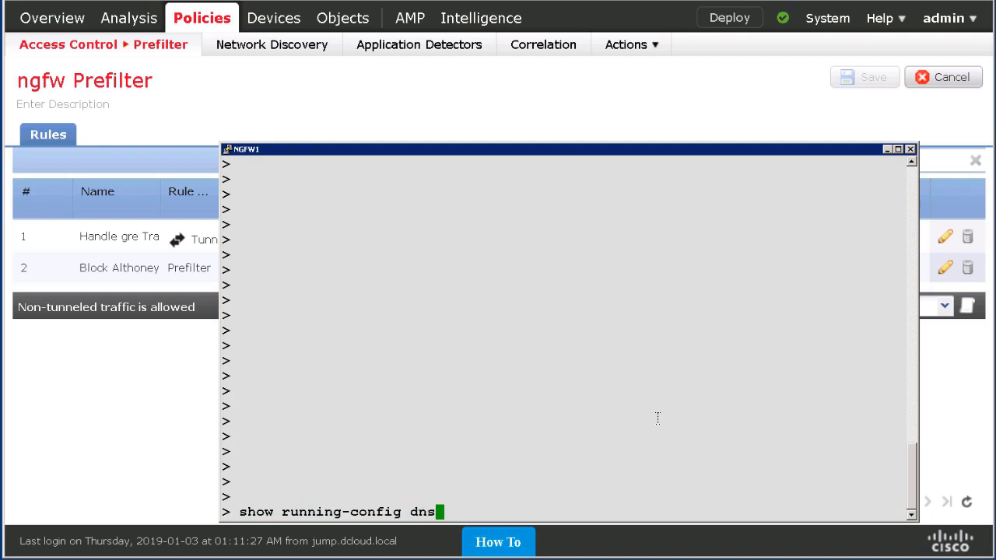
key(Return)
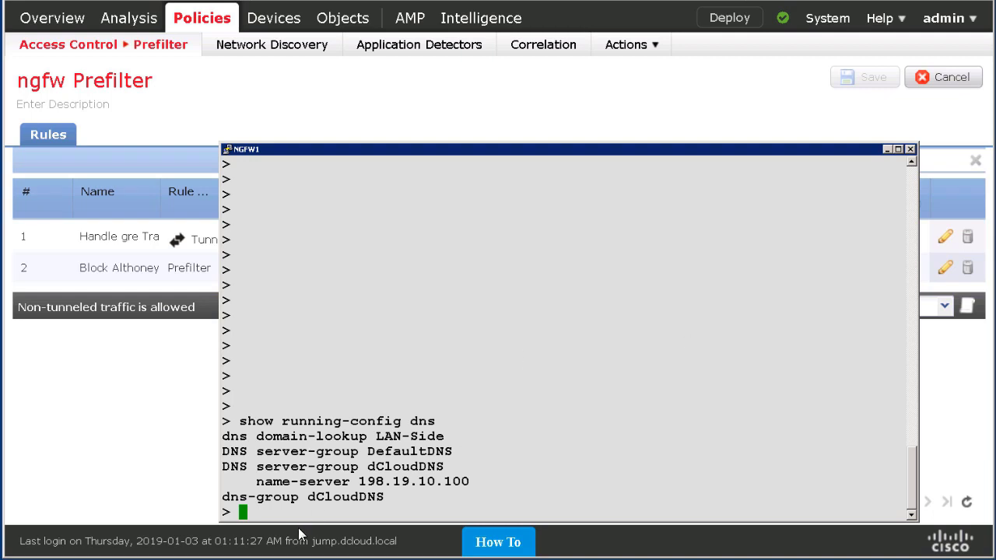
triple_click(319, 497)
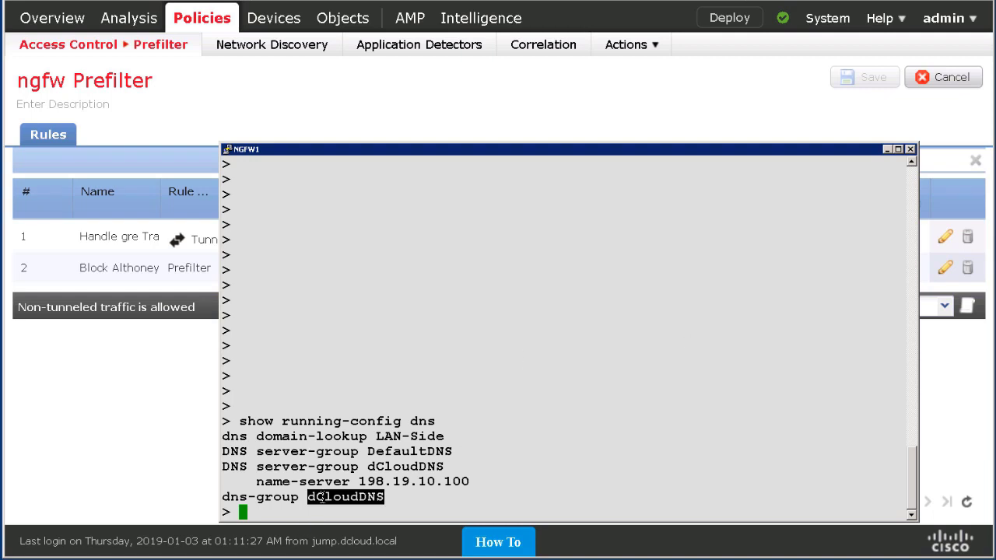
triple_click(412, 466)
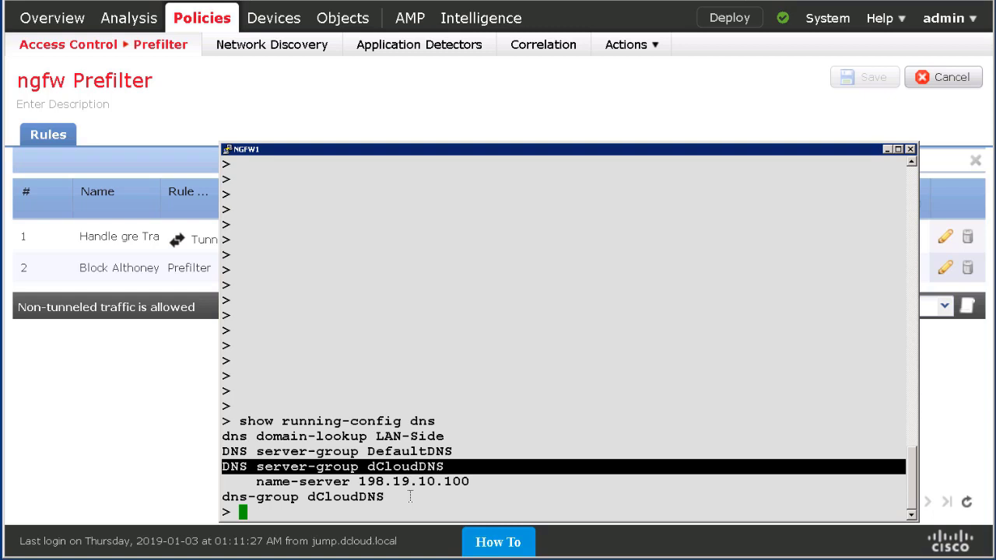
triple_click(415, 482)
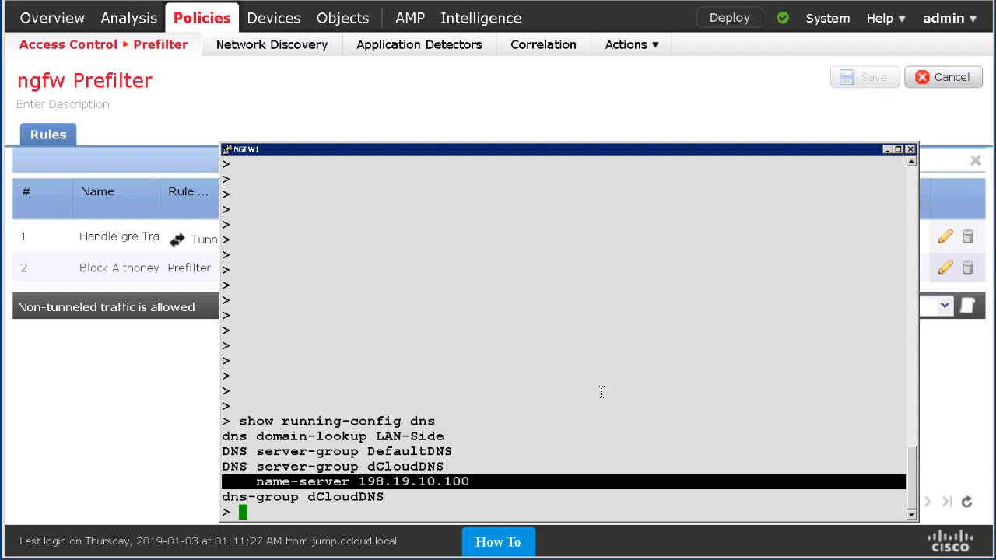
Step: Run 'show dns' to see althoney.dcloud.local resolved to 198.18.133.201 and 198.18.133.202
key(Return)
key(Return)
text(sho)
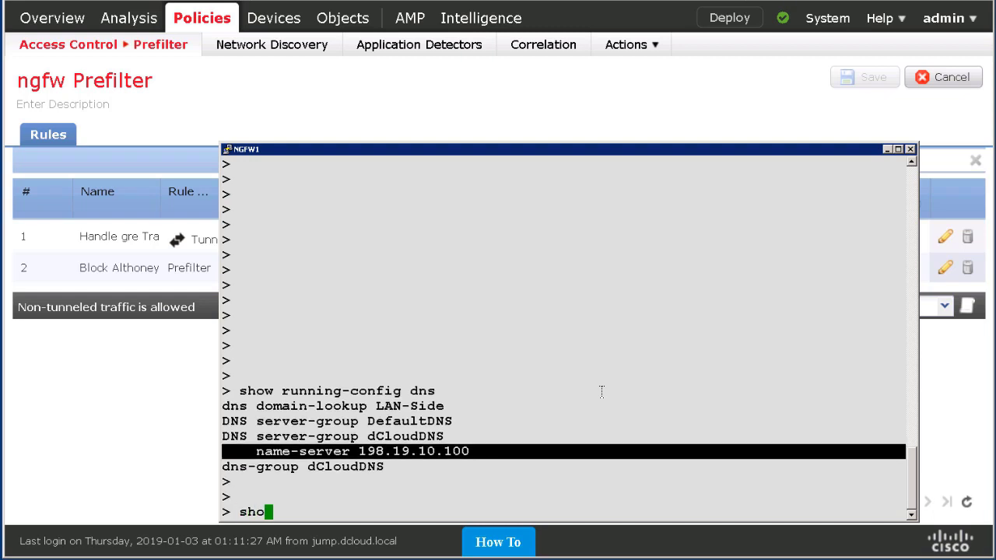
text(w dns)
key(Return)
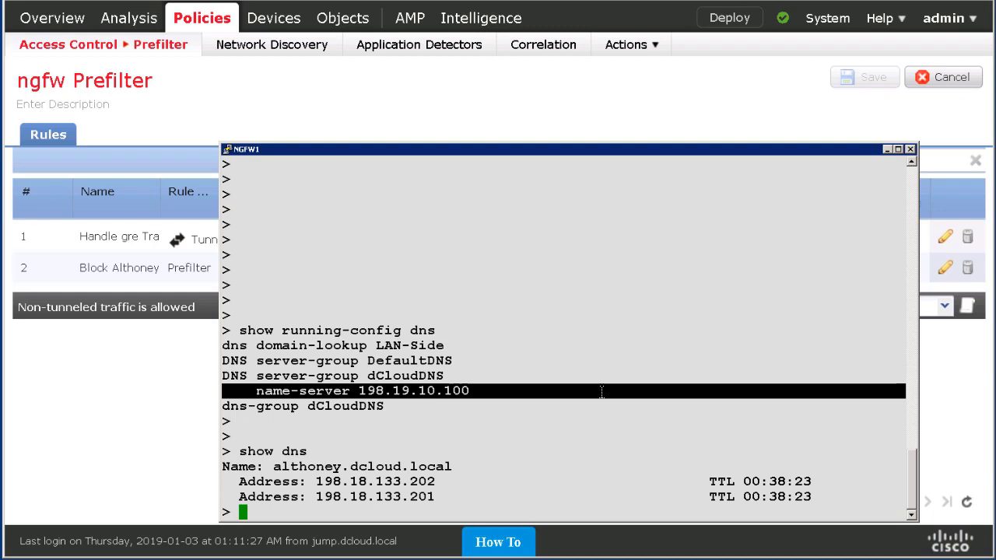
Step: From the inside host, ping 198.18.133.201 and confirm it gets no replies
key(alt+Tab)
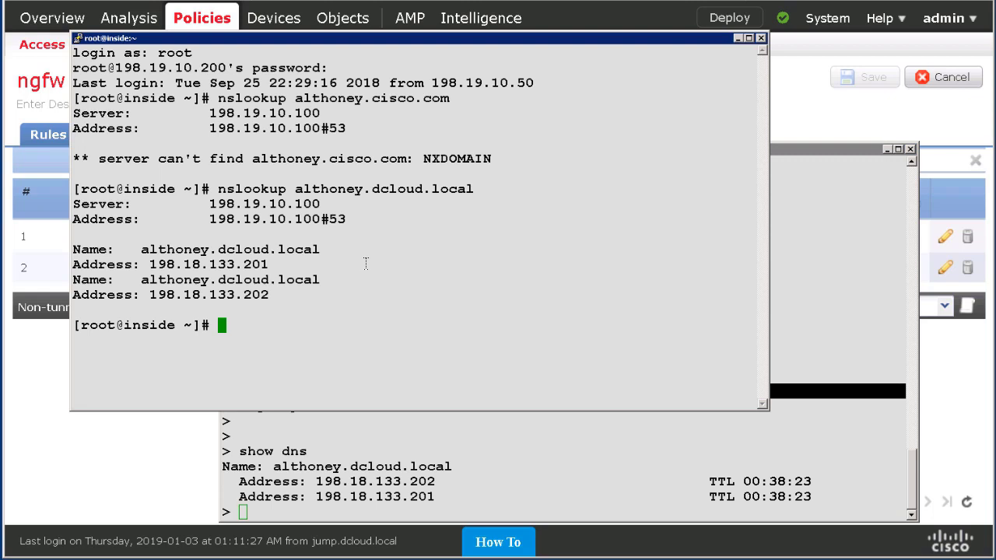
text(ping)
double_click(365, 264)
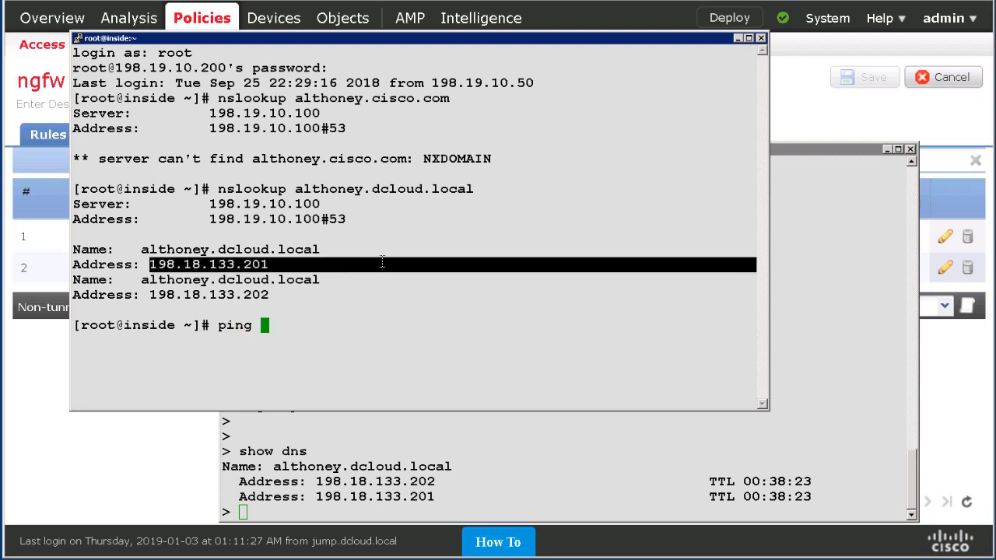
right_click(476, 328)
key(Return)
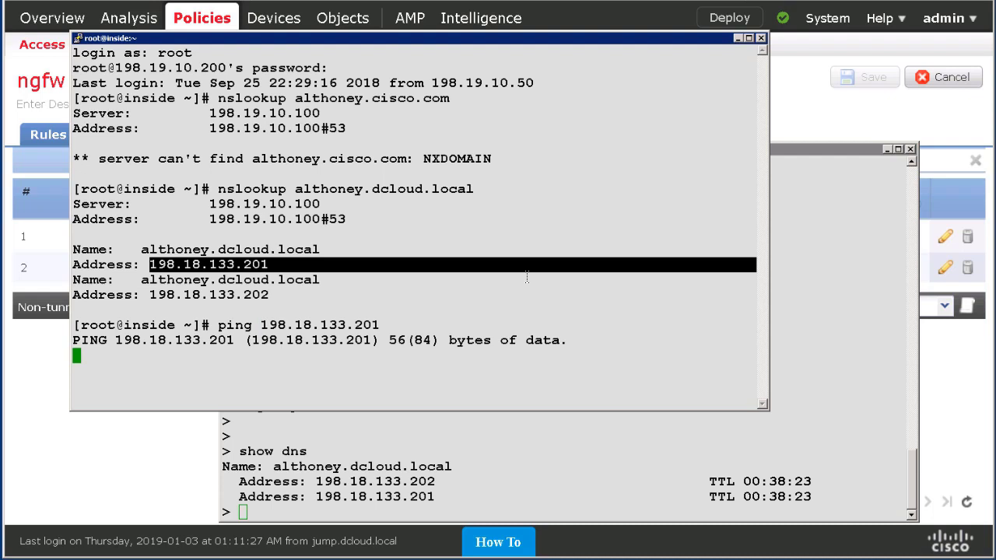
key(ctrl+c)
Step: Ping 198.18.133.202 and confirm 100% packet loss
key(Up)
key(BackSpace)
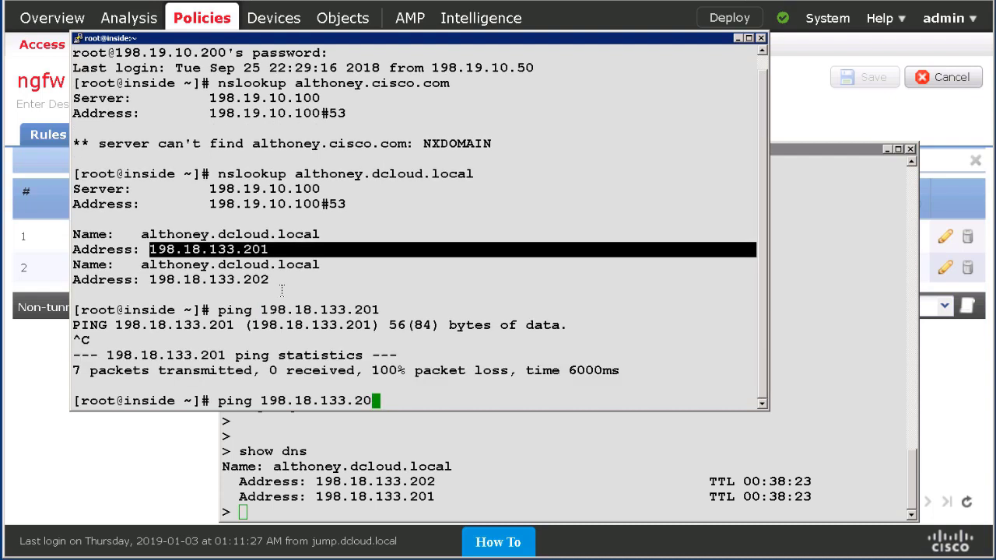
text(2)
key(Return)
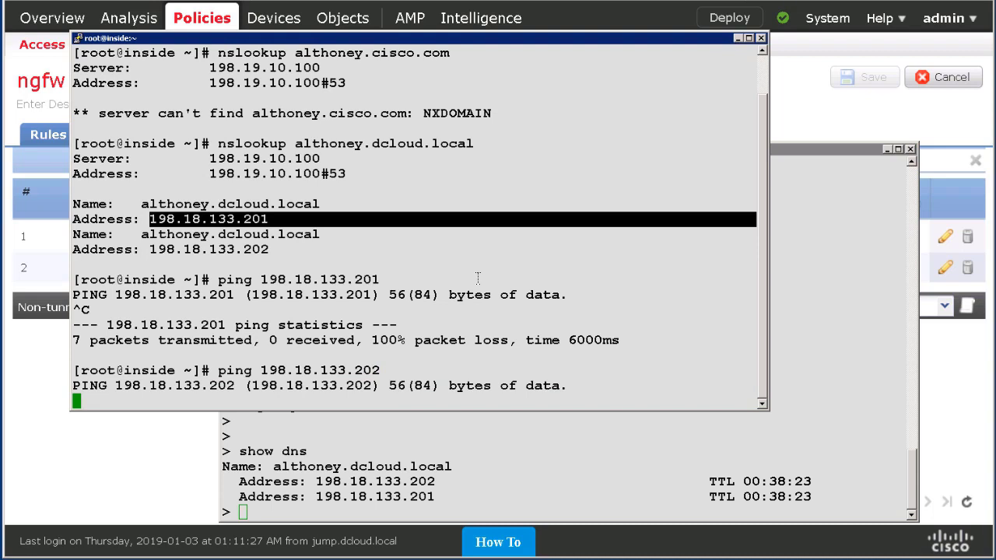
key(ctrl+c)
Step: Ping 198.18.133.200 and confirm it replies with 0% loss
key(Up)
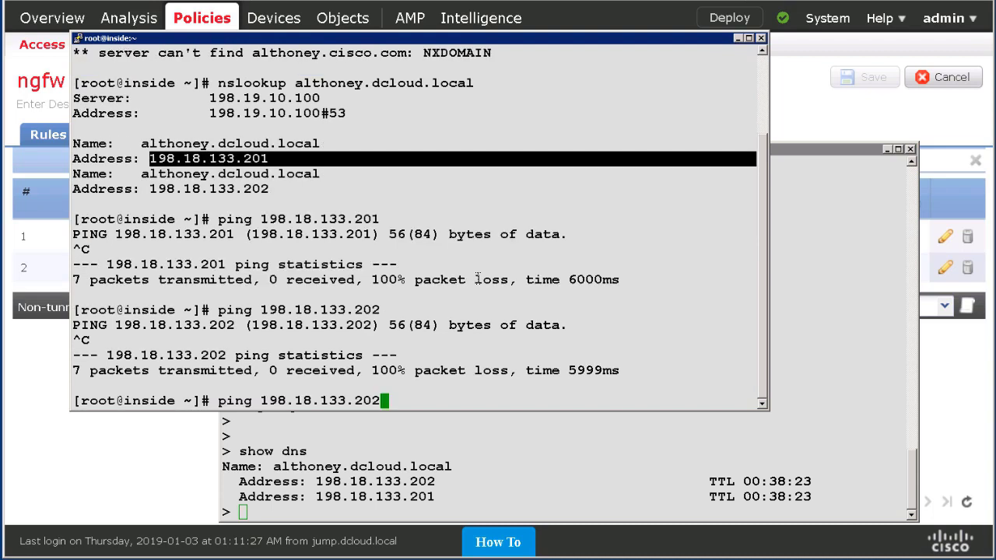
key(BackSpace)
text(0)
key(Return)
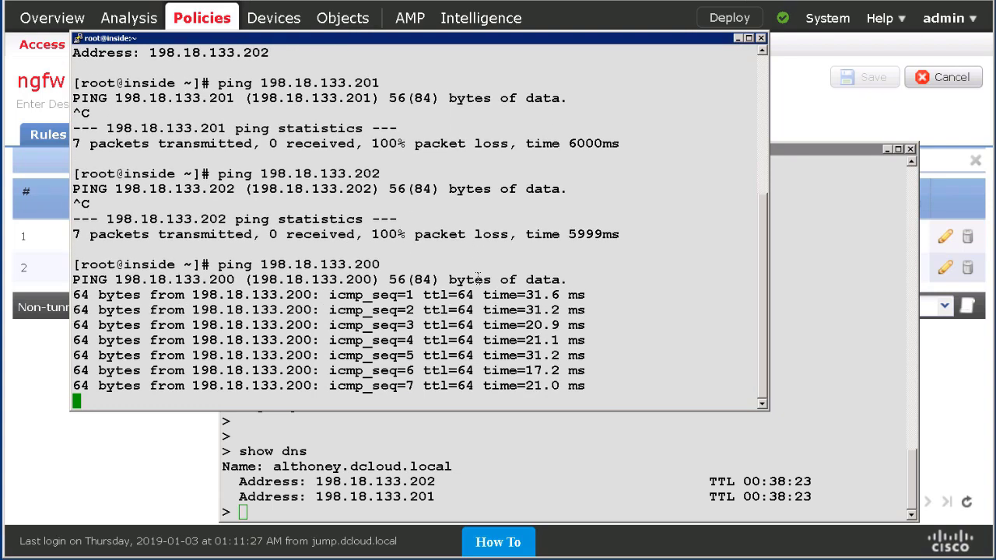
key(ctrl+c)
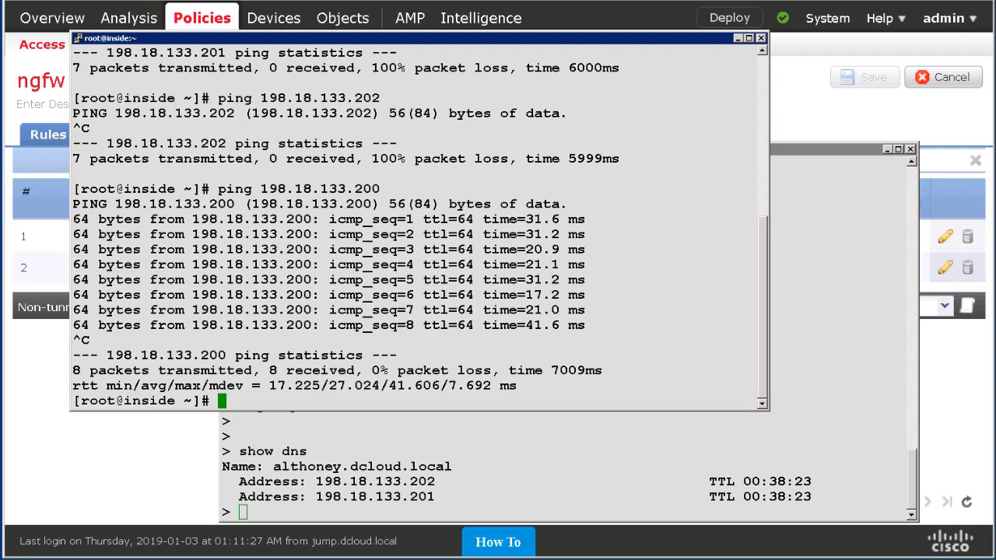